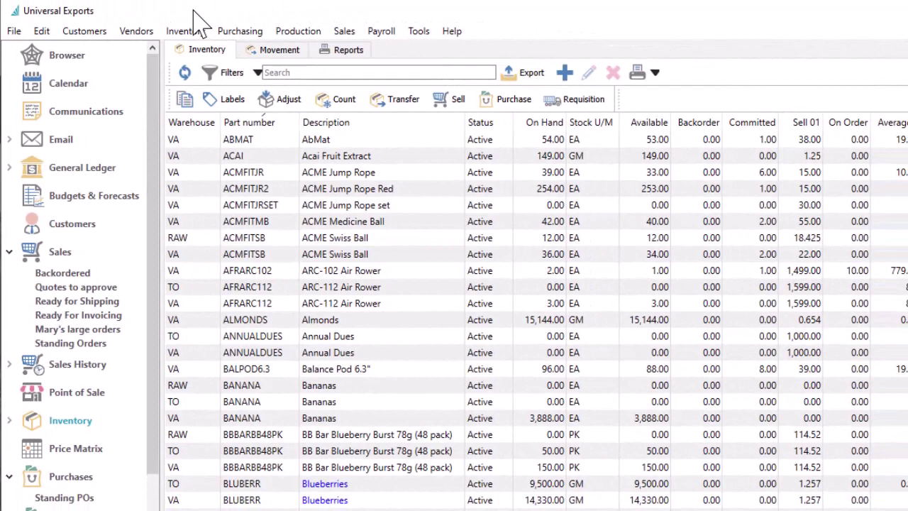
Show the General Ledger special accounts and review Inventory (11300) and Cost of Goods Sold (71110)
{"action": "left_click", "coordinate": [41, 31]}
{"action": "left_click", "coordinate": [85, 253]}
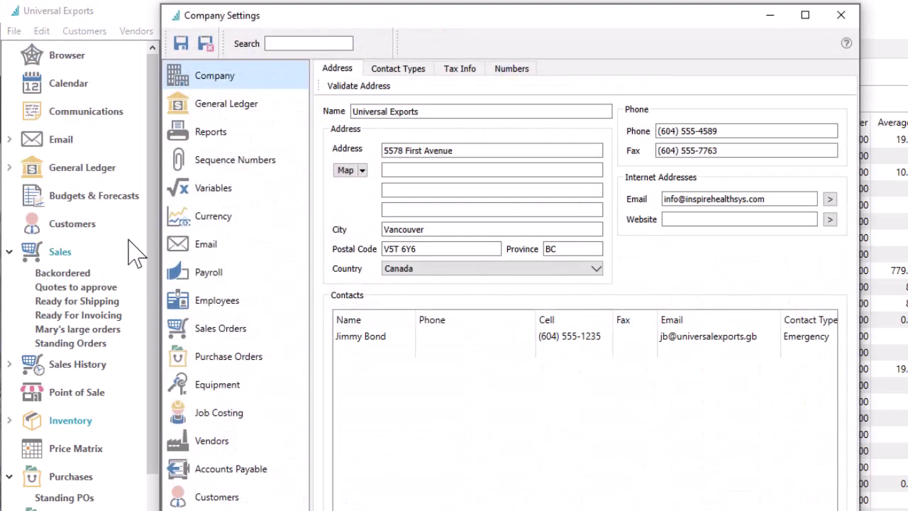
{"action": "left_click", "coordinate": [260, 104]}
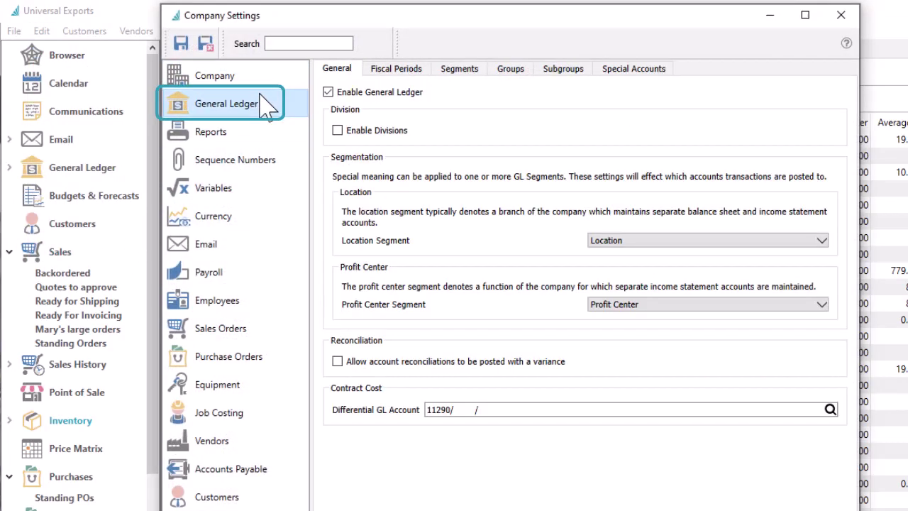
{"action": "left_click", "coordinate": [603, 71]}
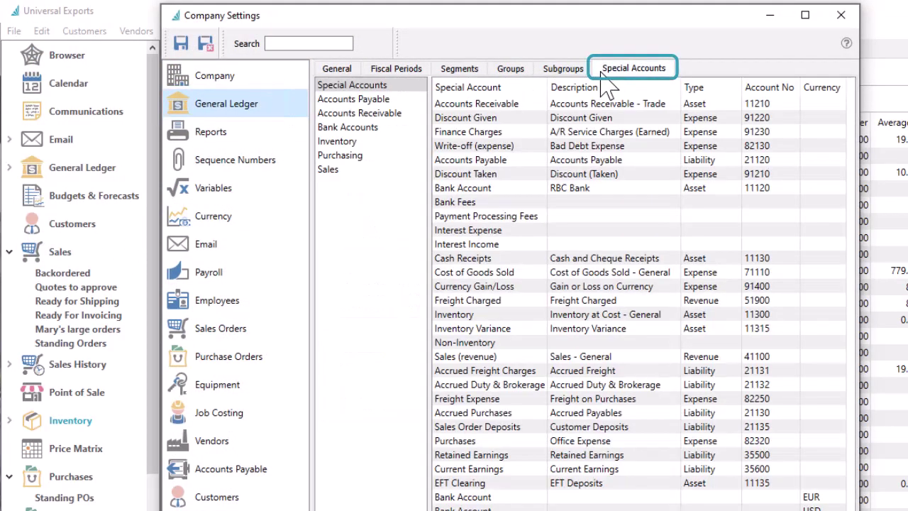
{"action": "left_click", "coordinate": [616, 316]}
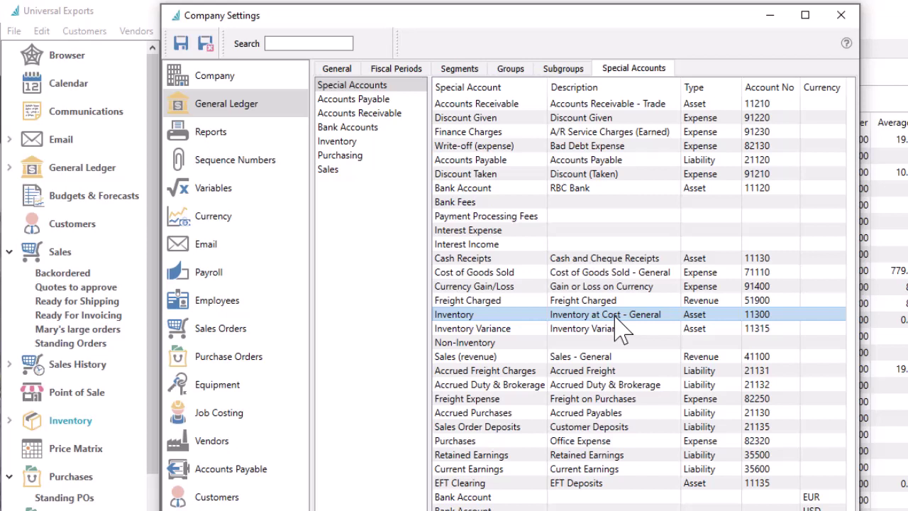
{"action": "left_click", "coordinate": [614, 277]}
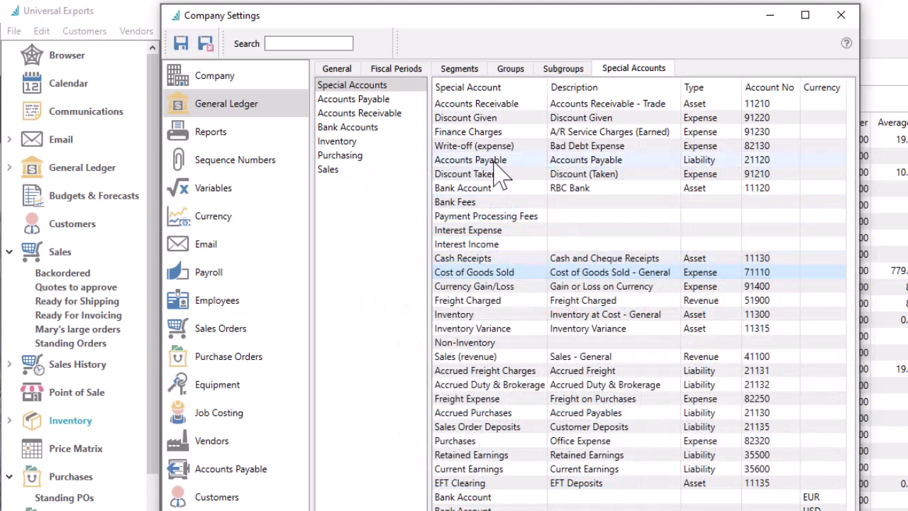
Display the GL segments Base, Location and Profit Center, highlighting the 8-character alphanumeric Location segment
{"action": "left_click", "coordinate": [460, 71]}
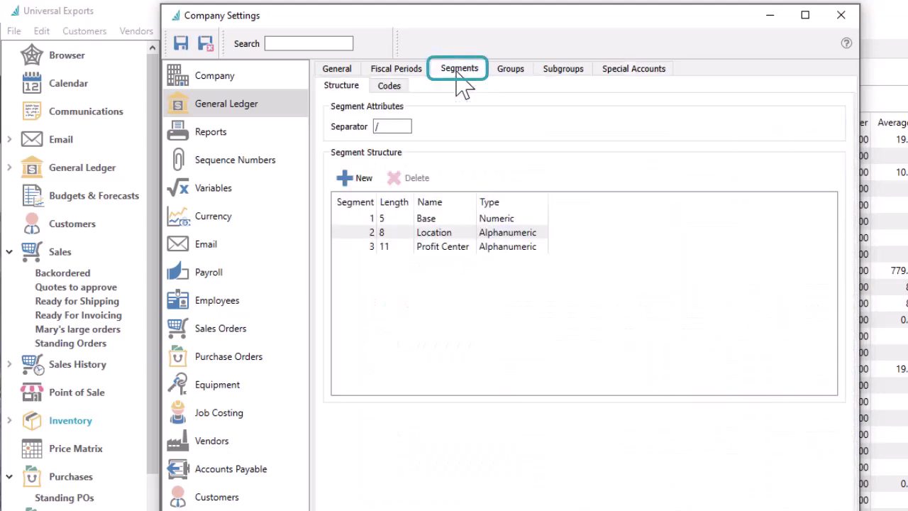
{"action": "left_click", "coordinate": [412, 233]}
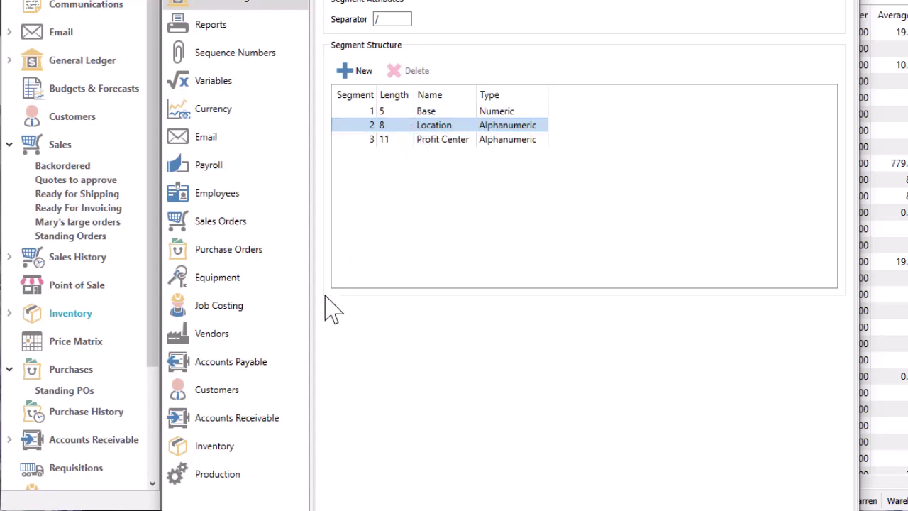
Show the Inventory company settings and list the available cost methods, including Average
{"action": "left_click", "coordinate": [277, 449]}
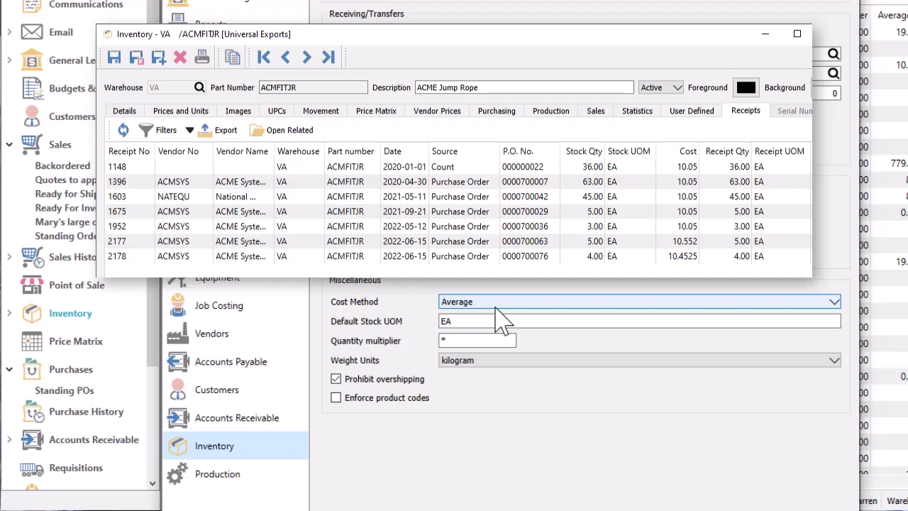
{"action": "left_click", "coordinate": [497, 305]}
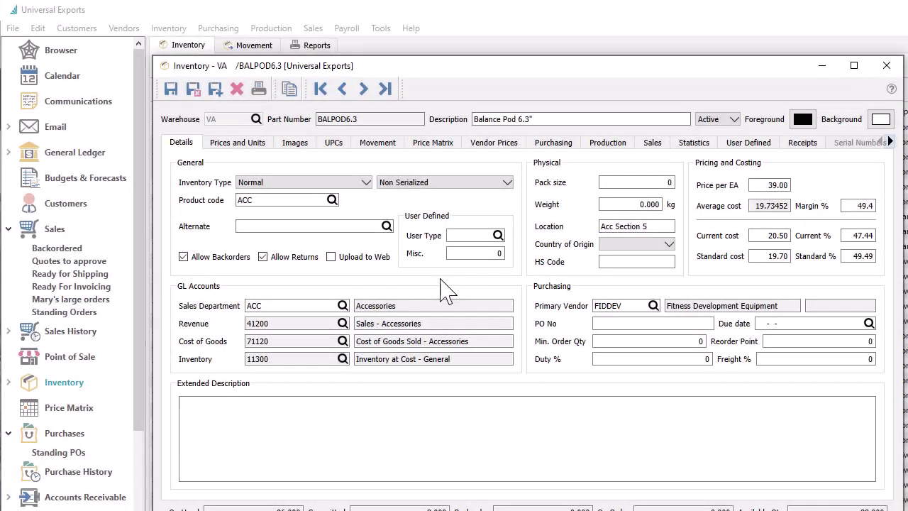
{"action": "left_click", "coordinate": [342, 305]}
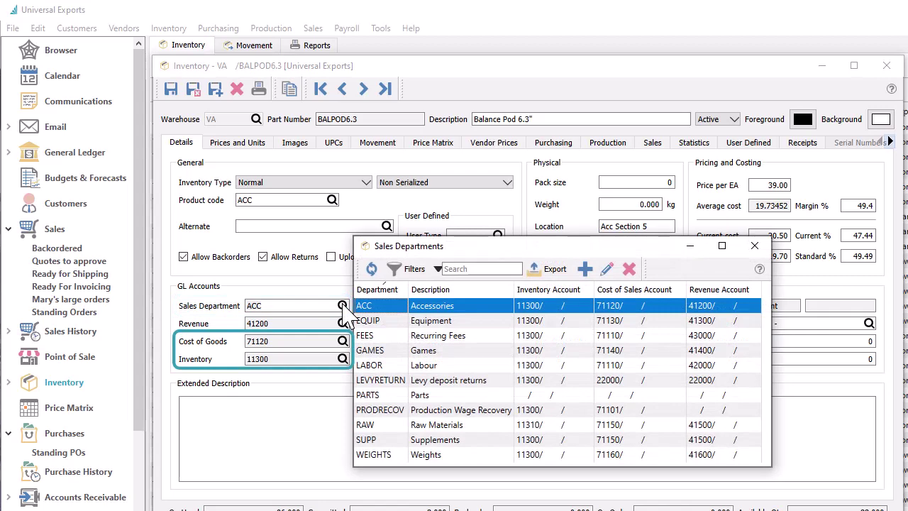
{"action": "key", "text": "Return"}
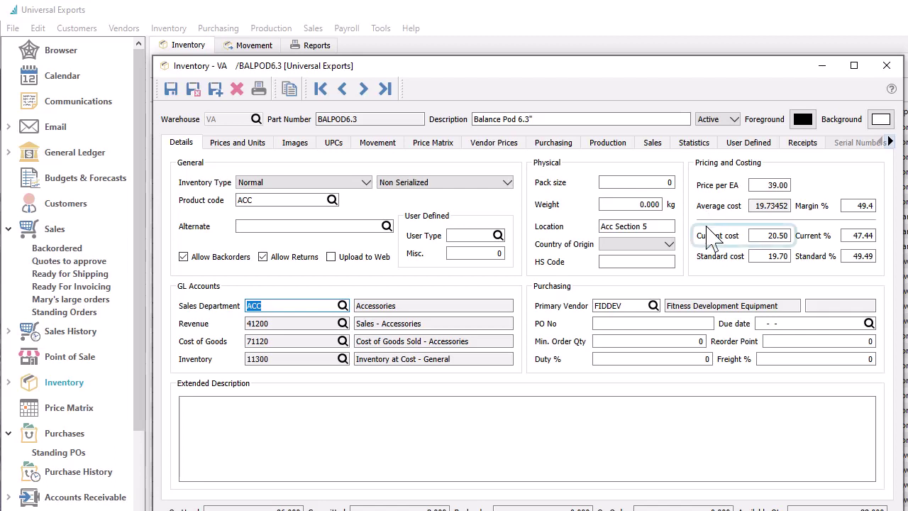
{"action": "mouse_move", "coordinate": [708, 243]}
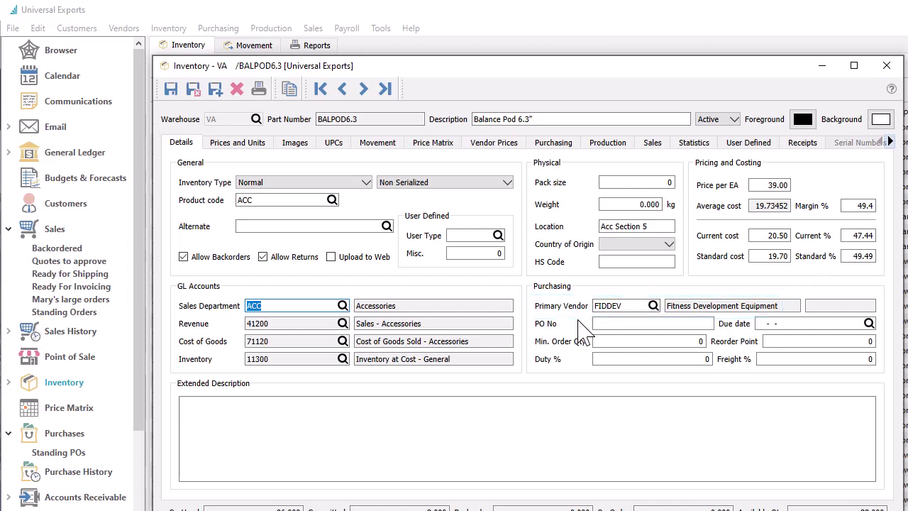
Review Balance Pod 6.3" vendor prices and open the Fitness Development Equipment (FIDDEV) price
{"action": "left_click", "coordinate": [506, 152]}
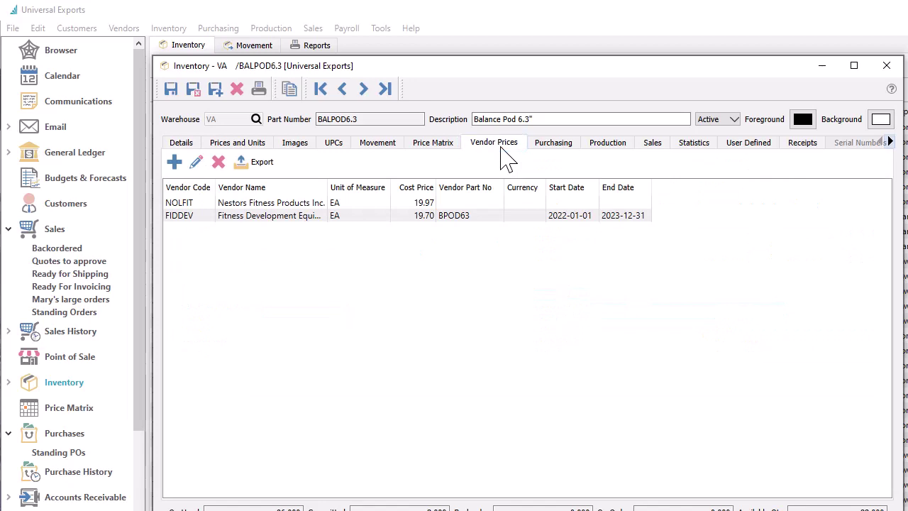
{"action": "double_click", "coordinate": [494, 223]}
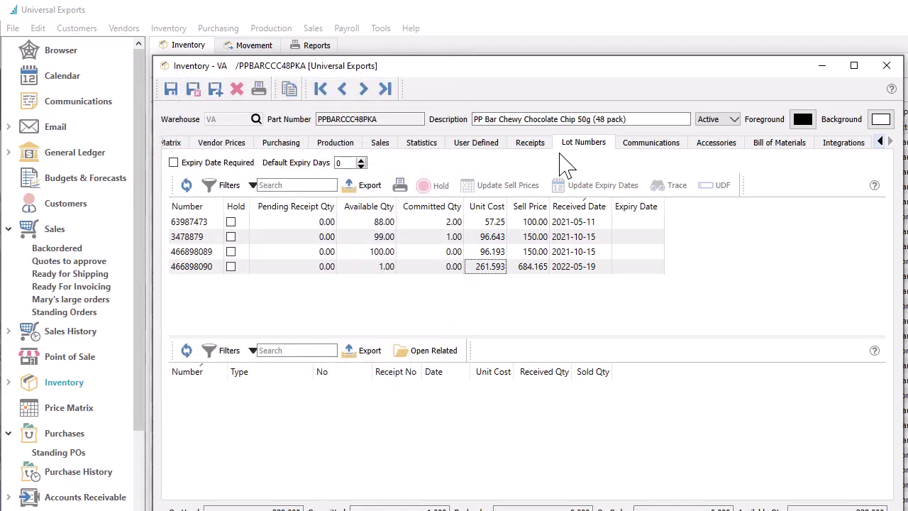
Review lot 466898090's production history, then view the item's bill of materials
{"action": "left_click", "coordinate": [502, 271]}
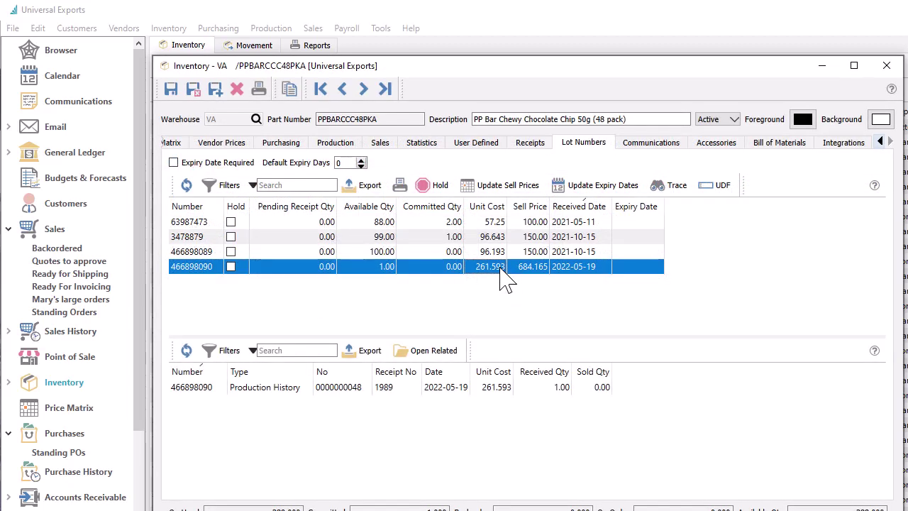
{"action": "left_click", "coordinate": [757, 156]}
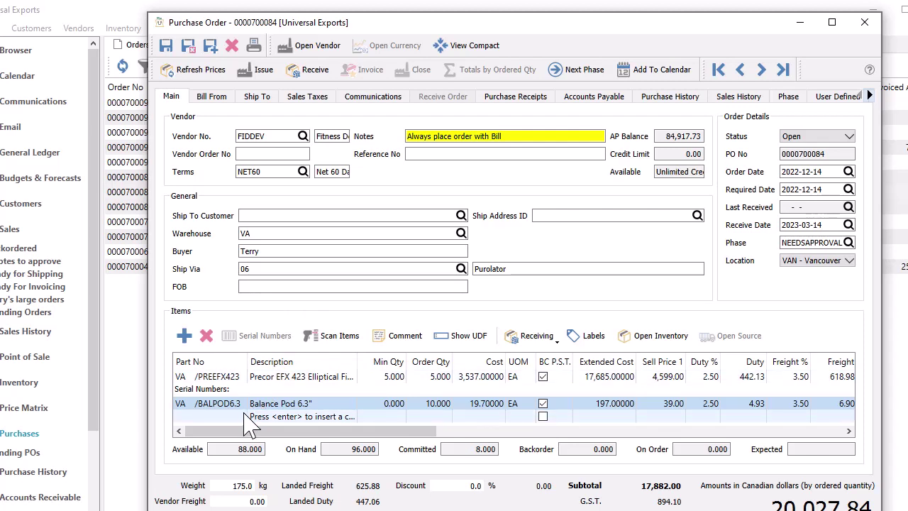
{"action": "left_click", "coordinate": [474, 409]}
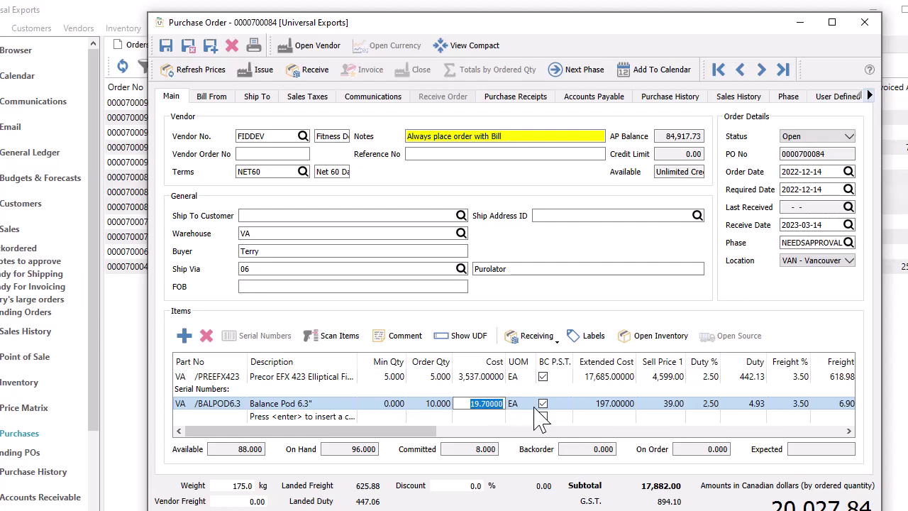
{"action": "left_click", "coordinate": [578, 409]}
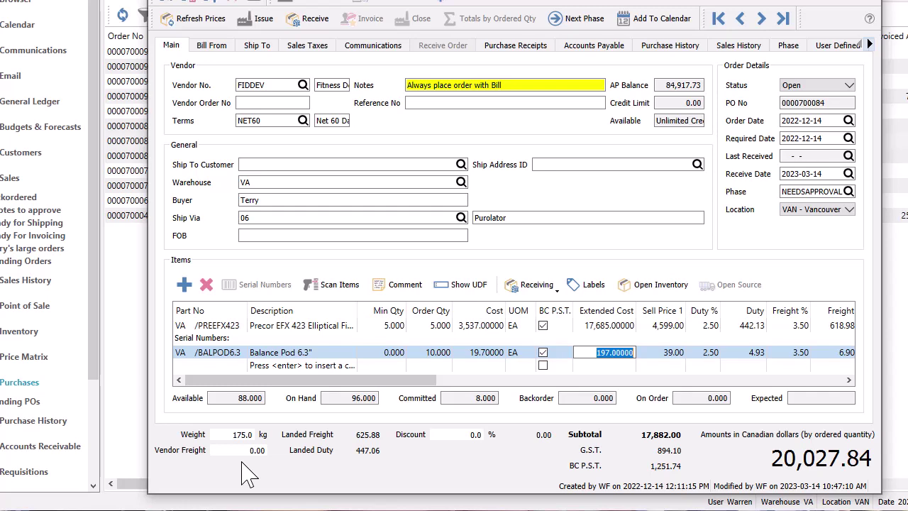
{"action": "double_click", "coordinate": [558, 361]}
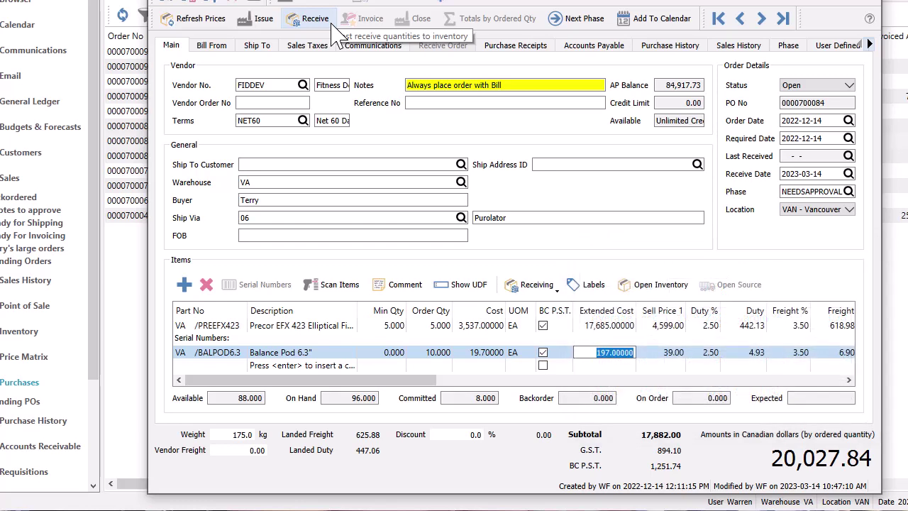
Receive the Balance Pod 6.3" purchase order quantities into inventory
{"action": "left_click", "coordinate": [331, 24]}
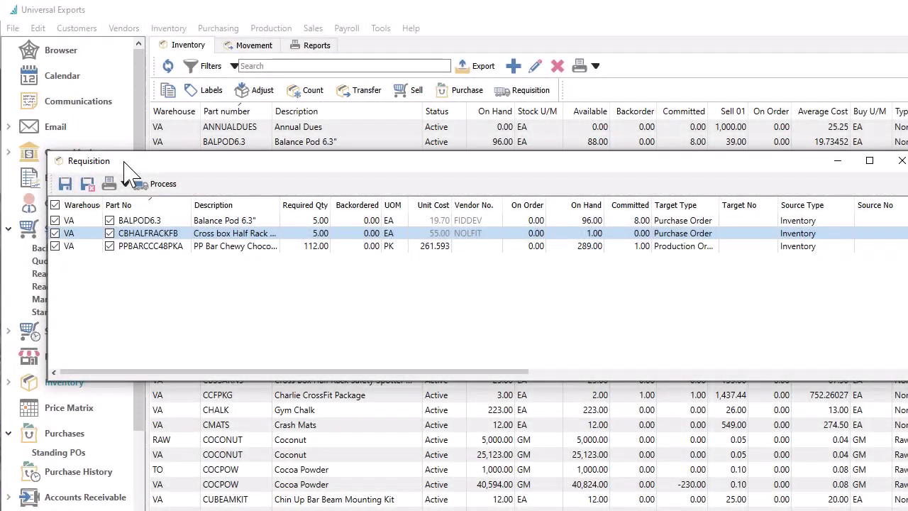
Inspect the unit cost of the CBHALFRACKFB requisition line
{"action": "left_click", "coordinate": [419, 239]}
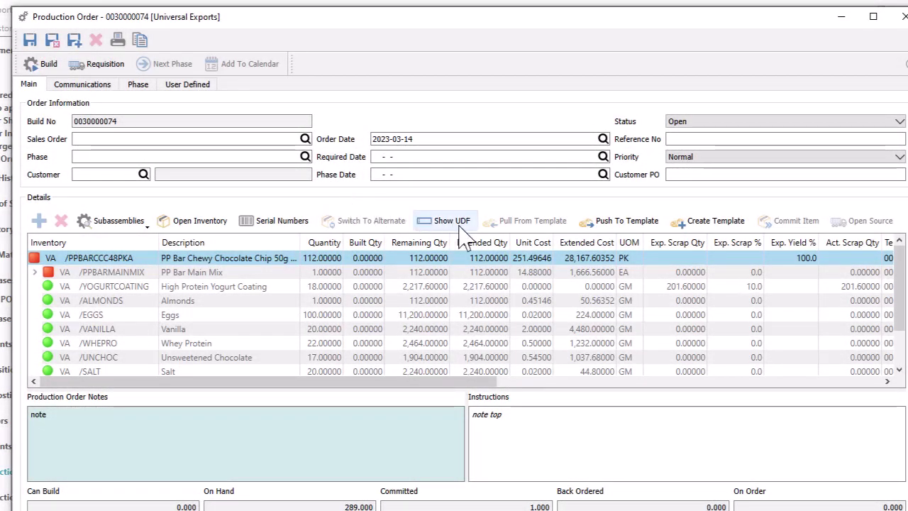
Check PP Bar Main Mix's unit cost, then build and post the production order
{"action": "left_click", "coordinate": [514, 276]}
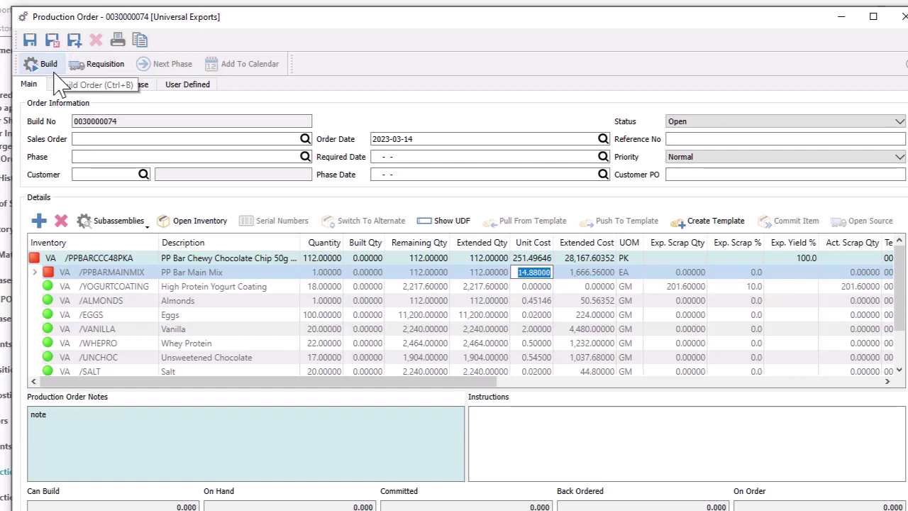
{"action": "key", "text": "ctrl+g"}
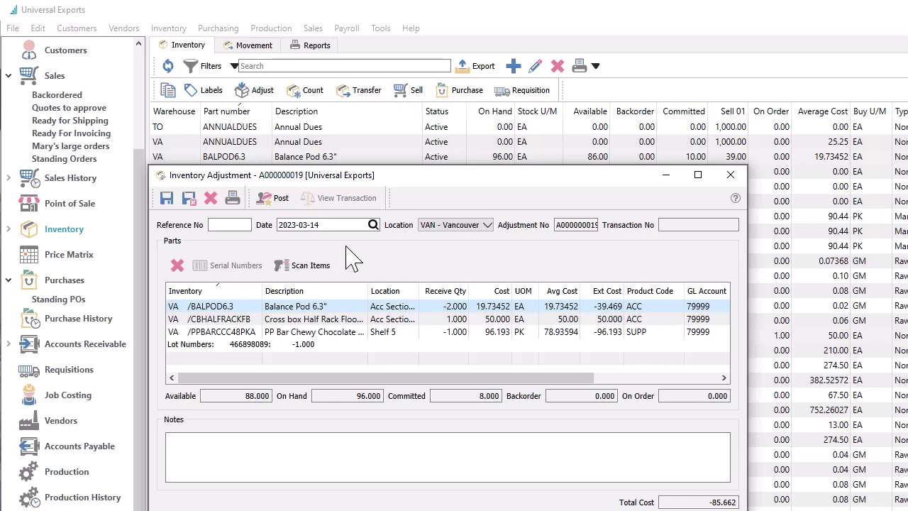
Check the CBHALFRACKFB adjustment line's cost, then post the inventory adjustment
{"action": "left_click", "coordinate": [477, 319]}
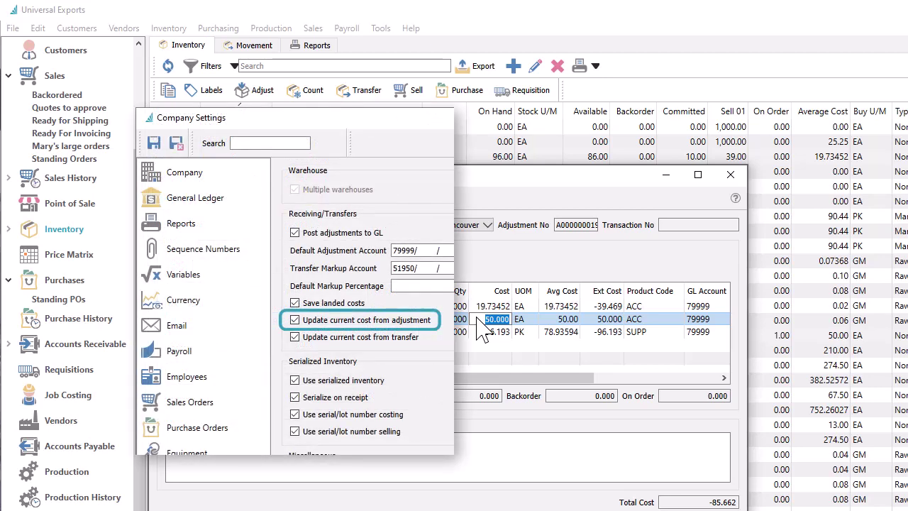
{"action": "left_click", "coordinate": [308, 199]}
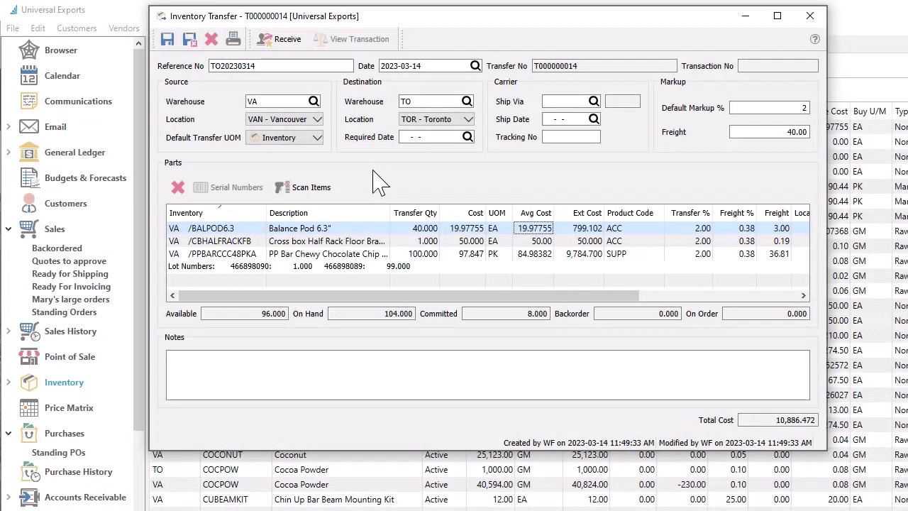
Inspect the transfer cost of the CBHALFRACKFB line
{"action": "left_click", "coordinate": [445, 244]}
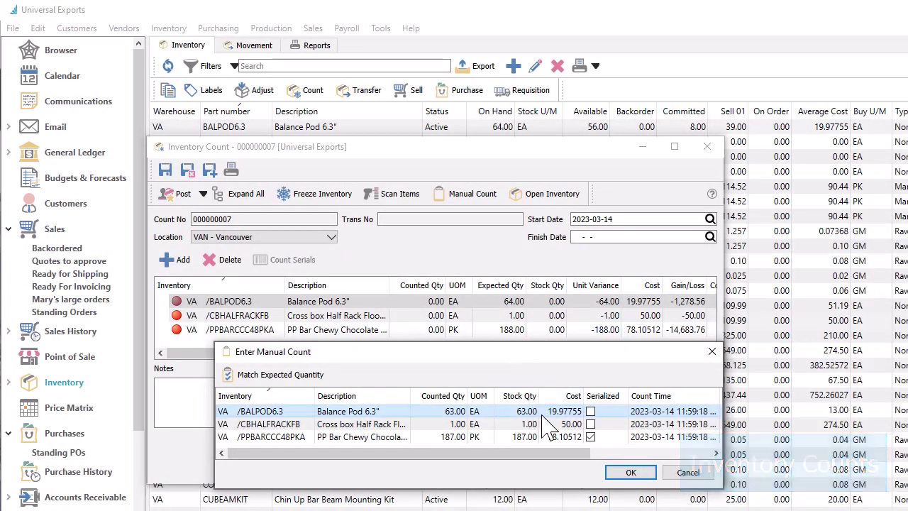
Accept the entered manual counts and post the inventory count
{"action": "left_click", "coordinate": [629, 473]}
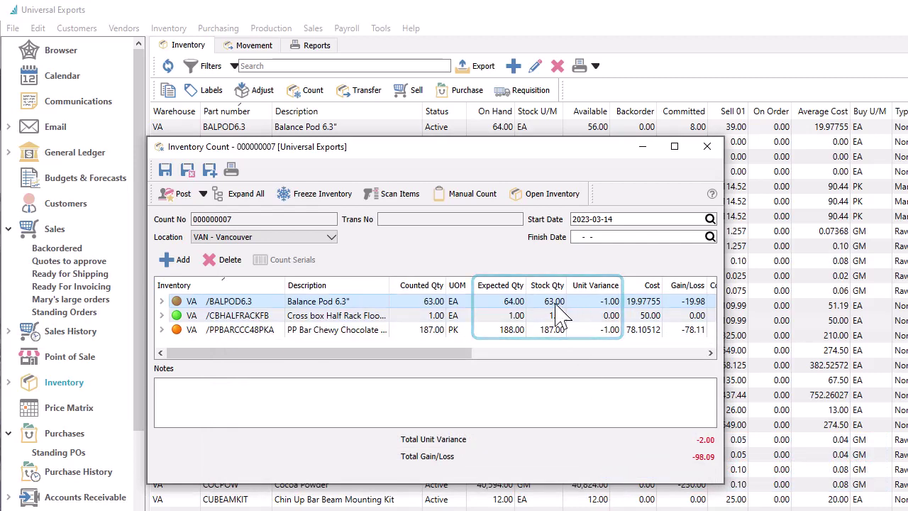
{"action": "left_click", "coordinate": [185, 197]}
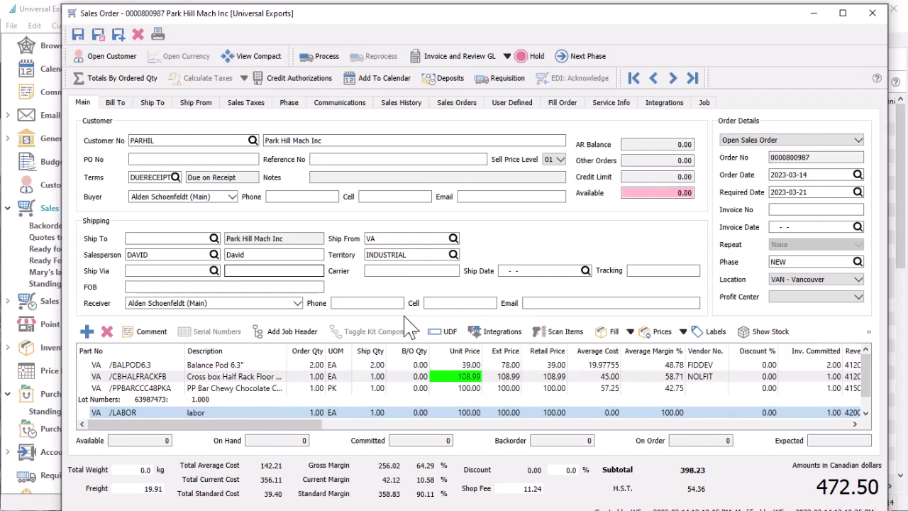
Check average costs of PPBARCCC48PKA, CBHALFRACKFB (45.00) and LABOR (0), then invoice and review the GL
{"action": "left_click", "coordinate": [584, 390]}
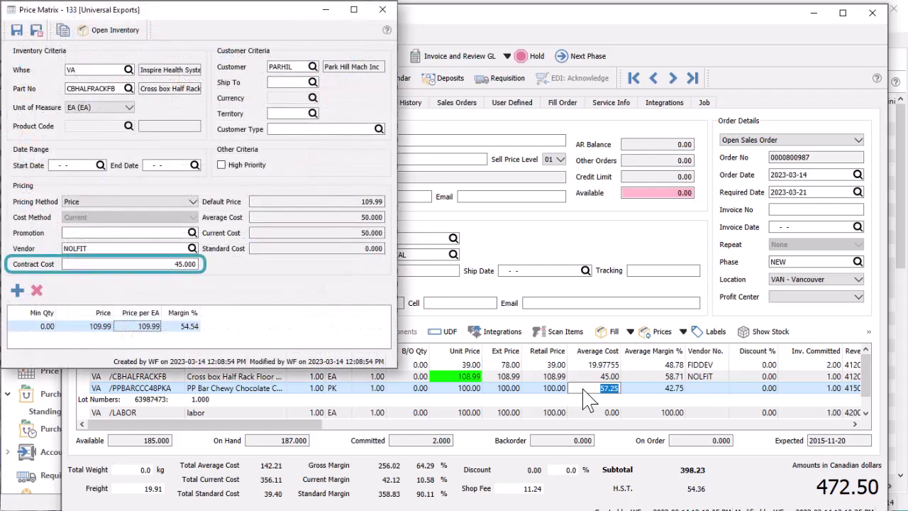
{"action": "left_click", "coordinate": [583, 378]}
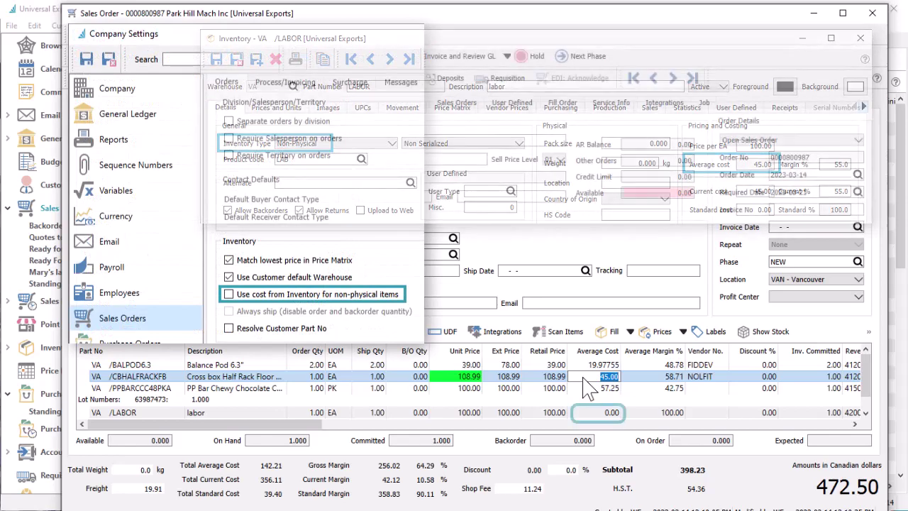
{"action": "left_click", "coordinate": [583, 414]}
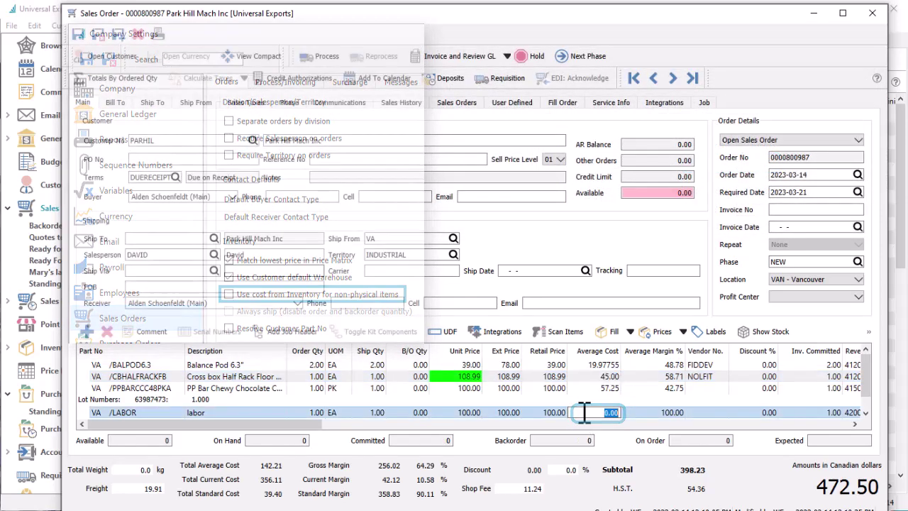
{"action": "left_click", "coordinate": [460, 57]}
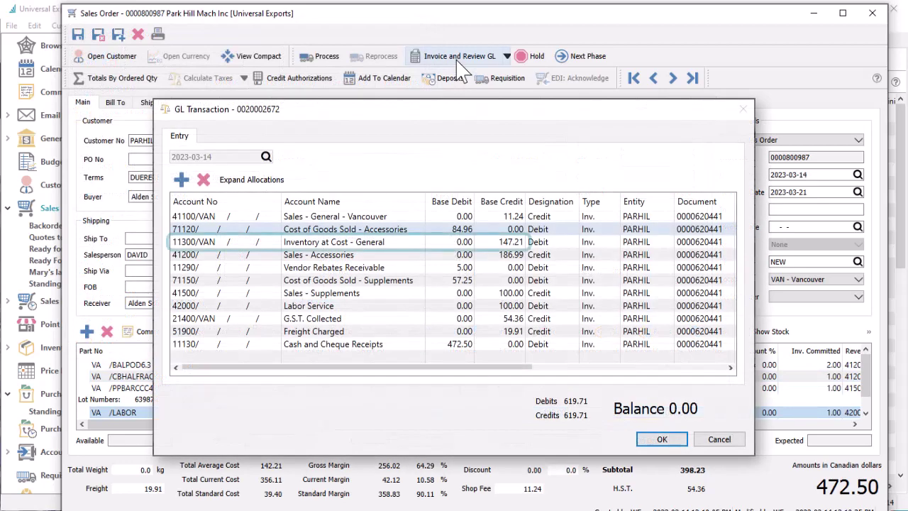